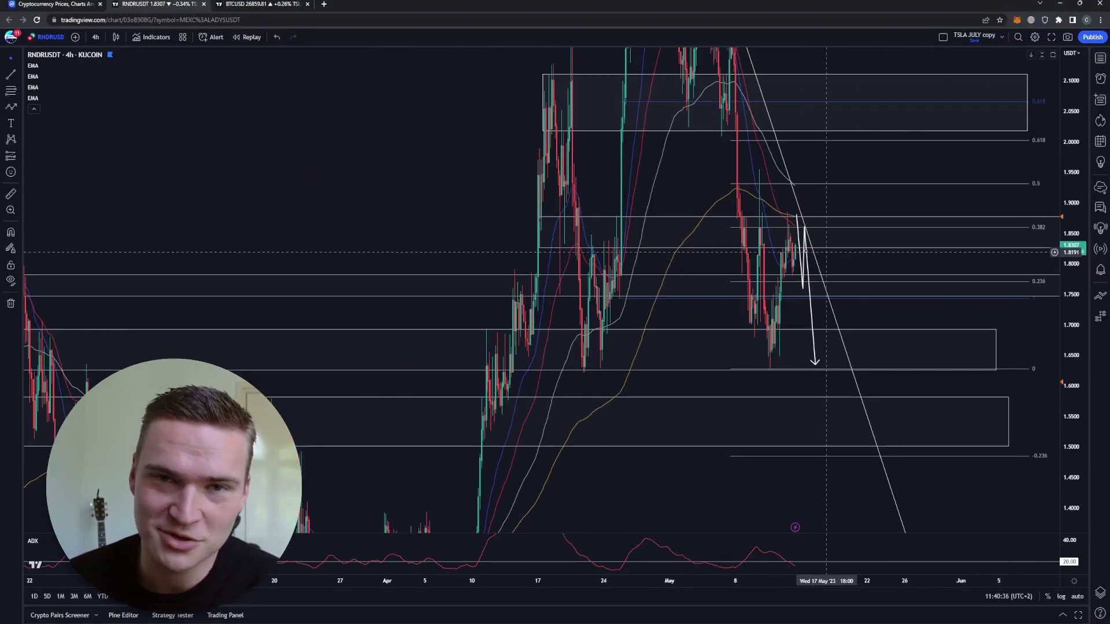
Step: Zoom out the RNDRUSDT 4h chart horizontally, then switch to the CoinMarketCap site
scroll(572, 121, down, 5)
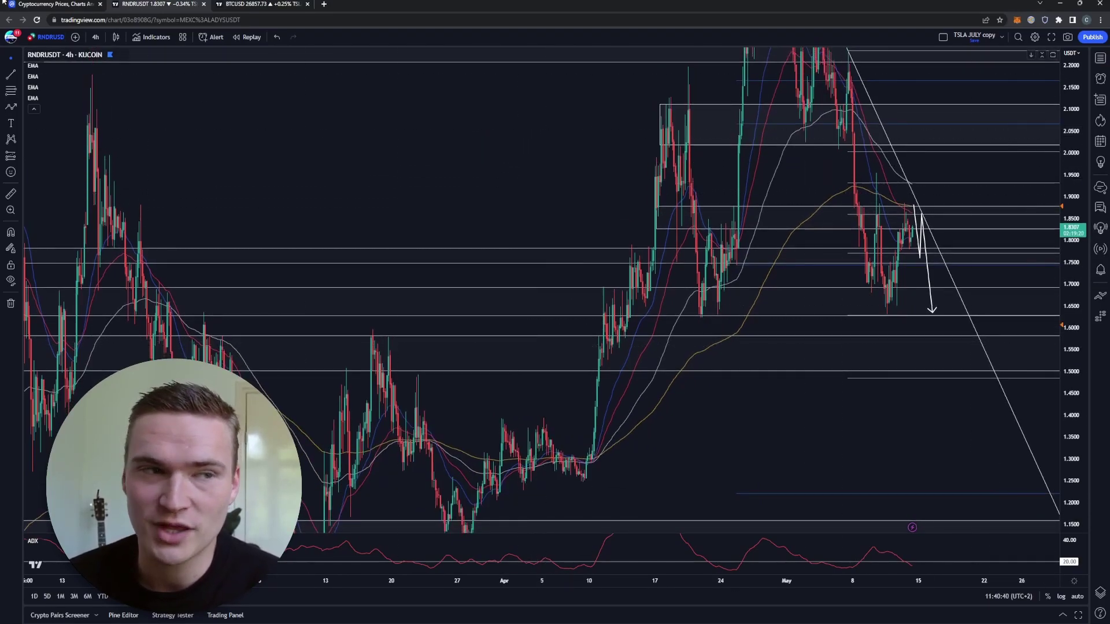
click(52, 4)
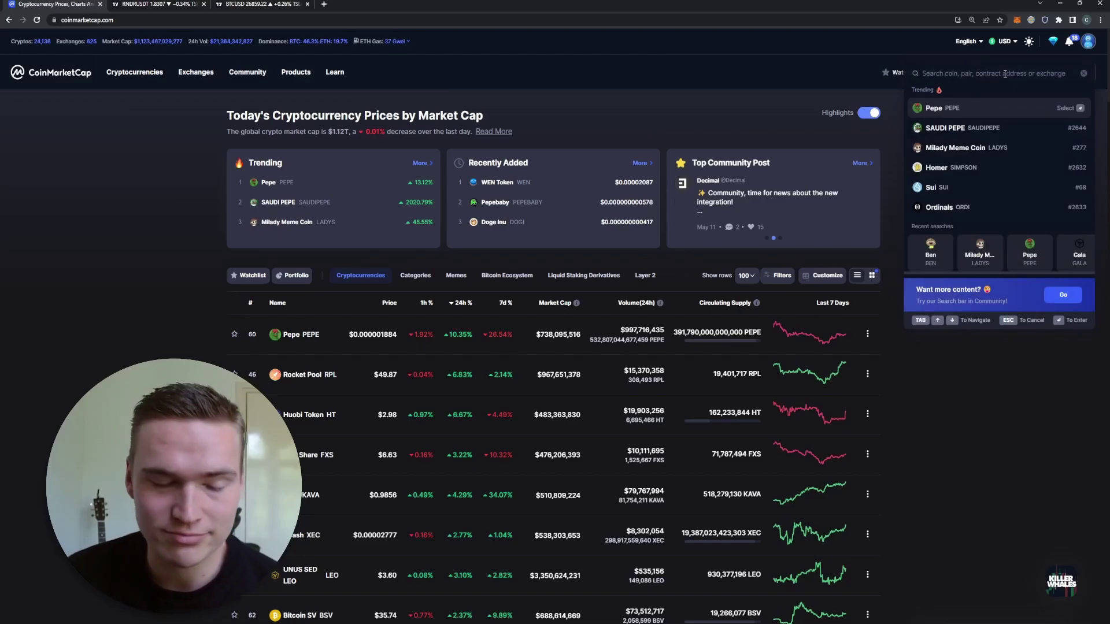
Step: Search 'rndr' on CoinMarketCap, open the Render Token page at $1.83, and return to the chart
text(rndr)
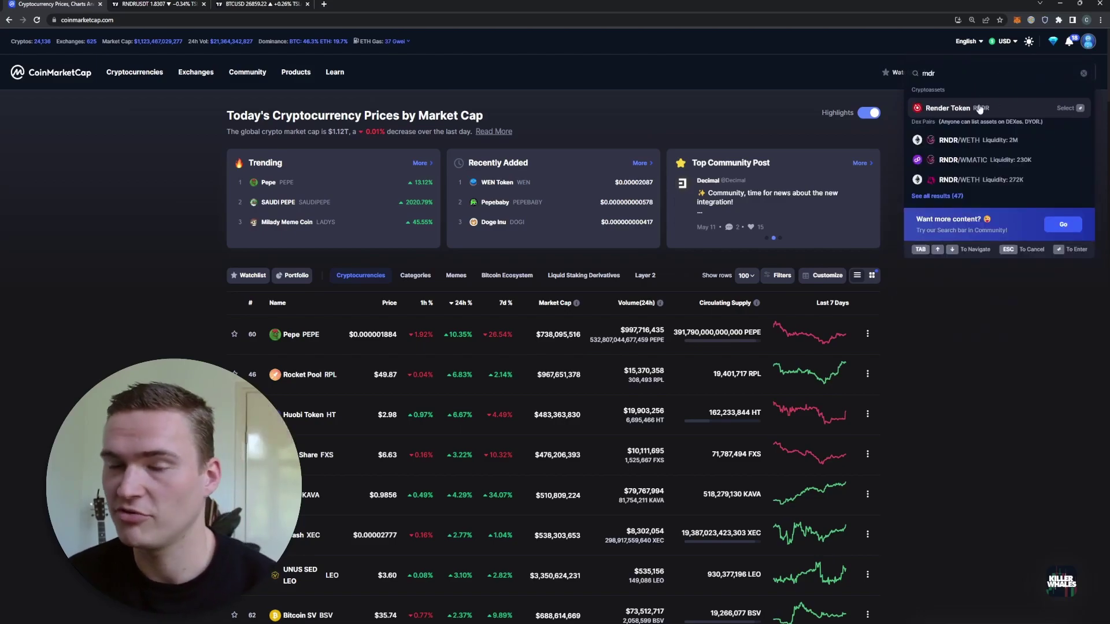
click(979, 109)
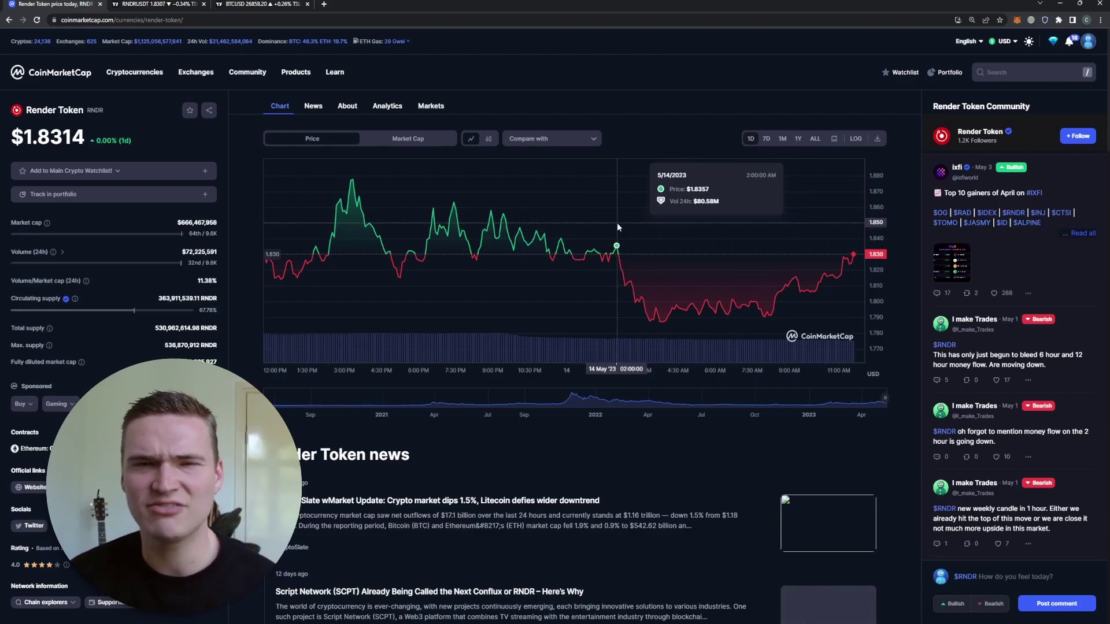
key(ctrl+Tab)
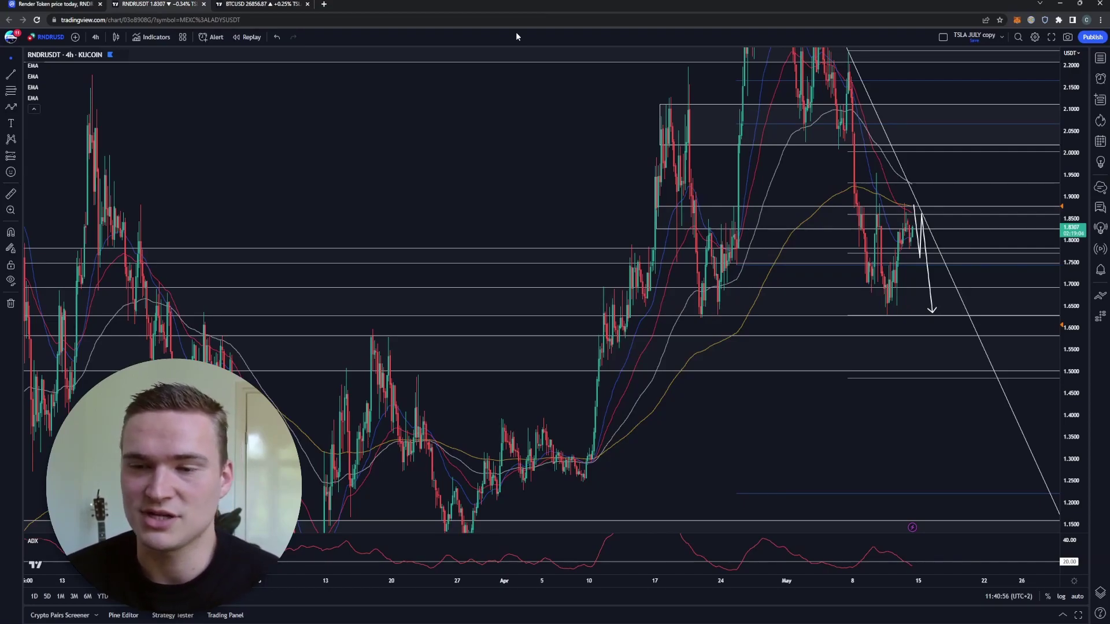
Step: Make room right of the latest candles and delete the white bearish path arrow
drag(979, 162, 905, 186)
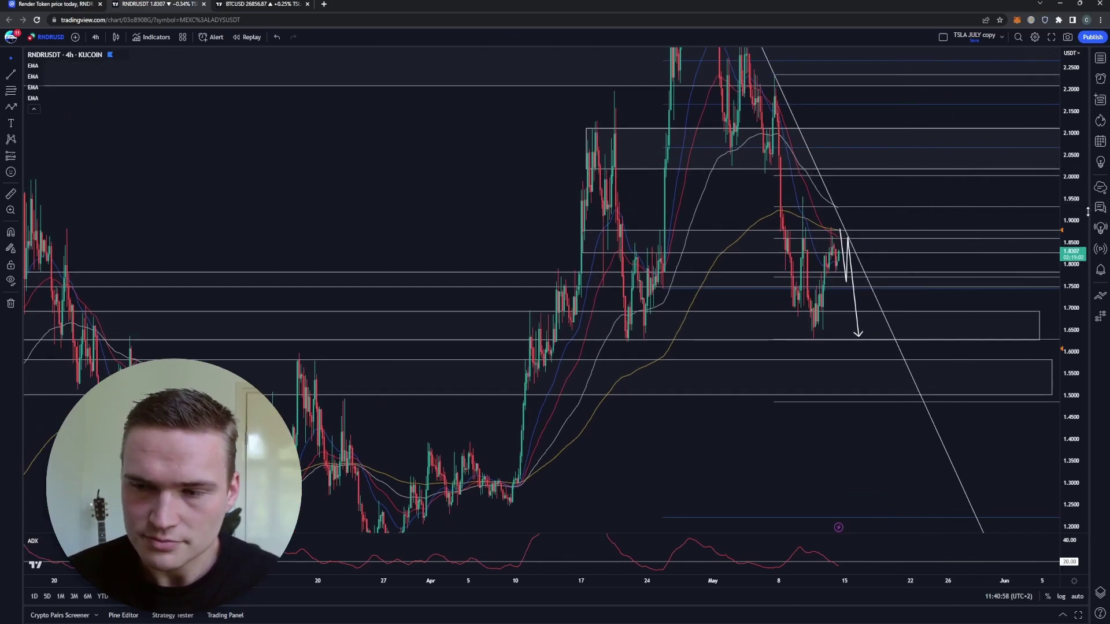
drag(1087, 212, 1087, 234)
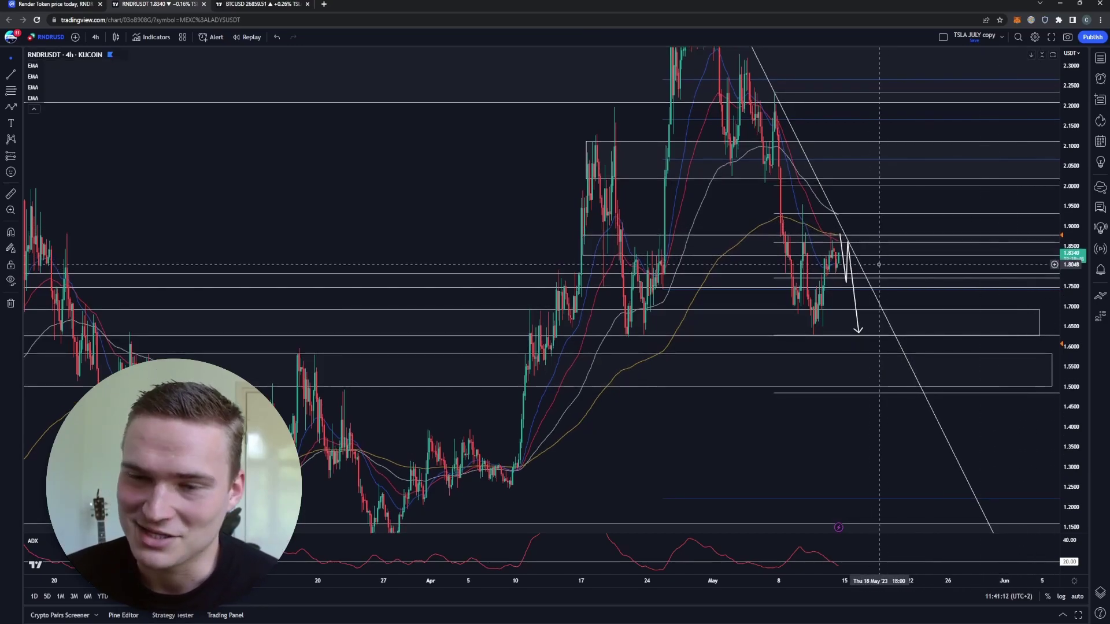
click(852, 263)
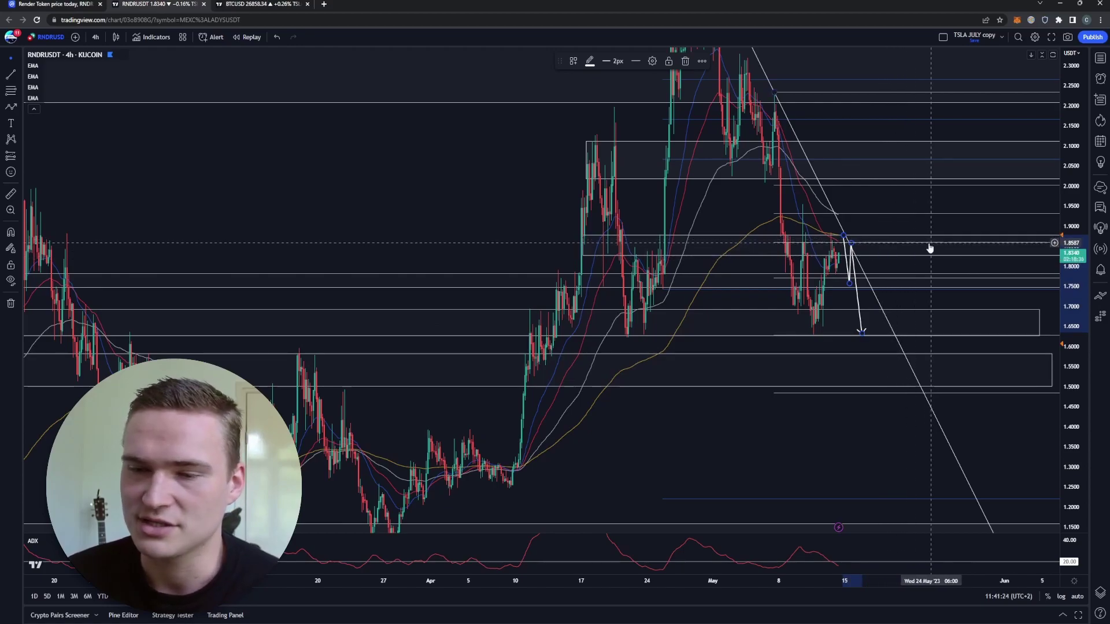
click(685, 61)
mouse_move(913, 228)
mouse_down()
mouse_move(828, 243)
mouse_move(832, 257)
mouse_up()
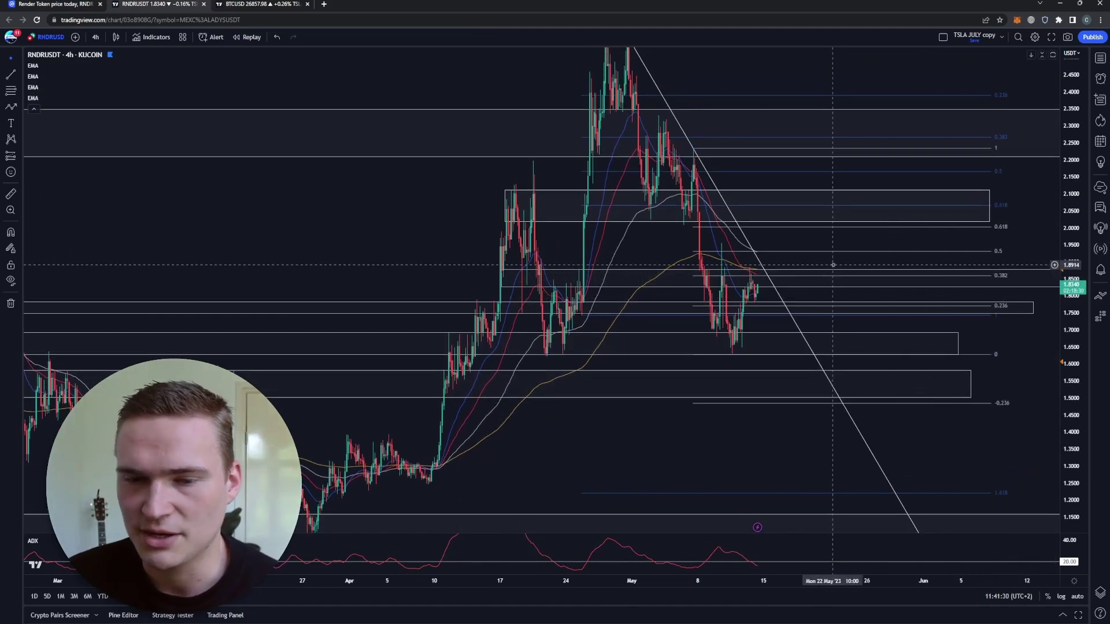
Step: Pan the RNDRUSDT chart to show the May peak near 2.45 and inspect the support zone
drag(832, 262, 836, 253)
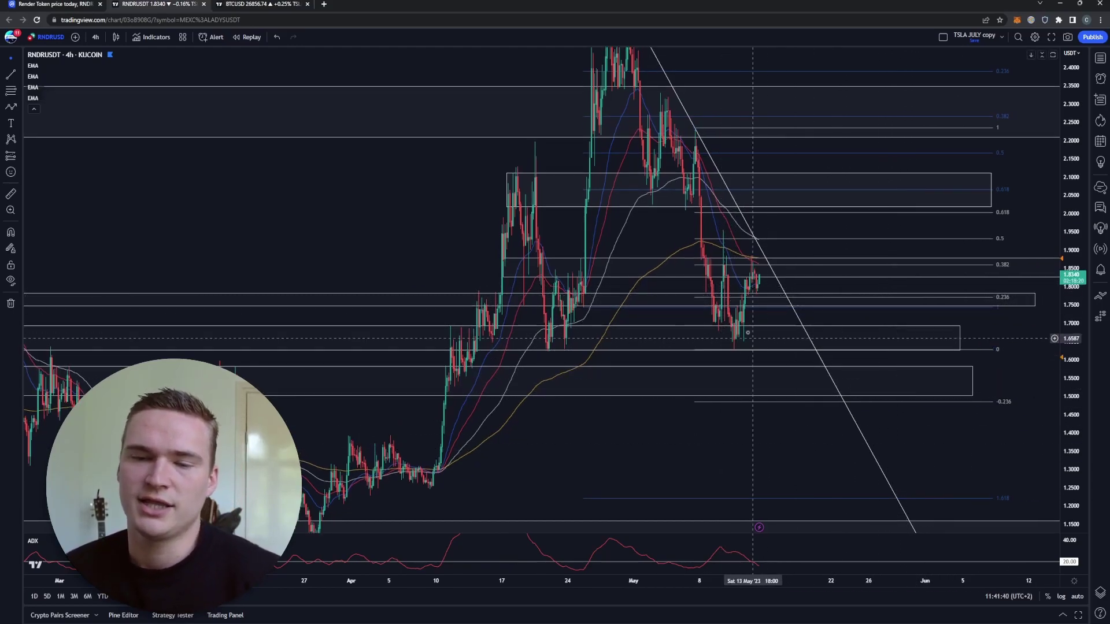
click(757, 258)
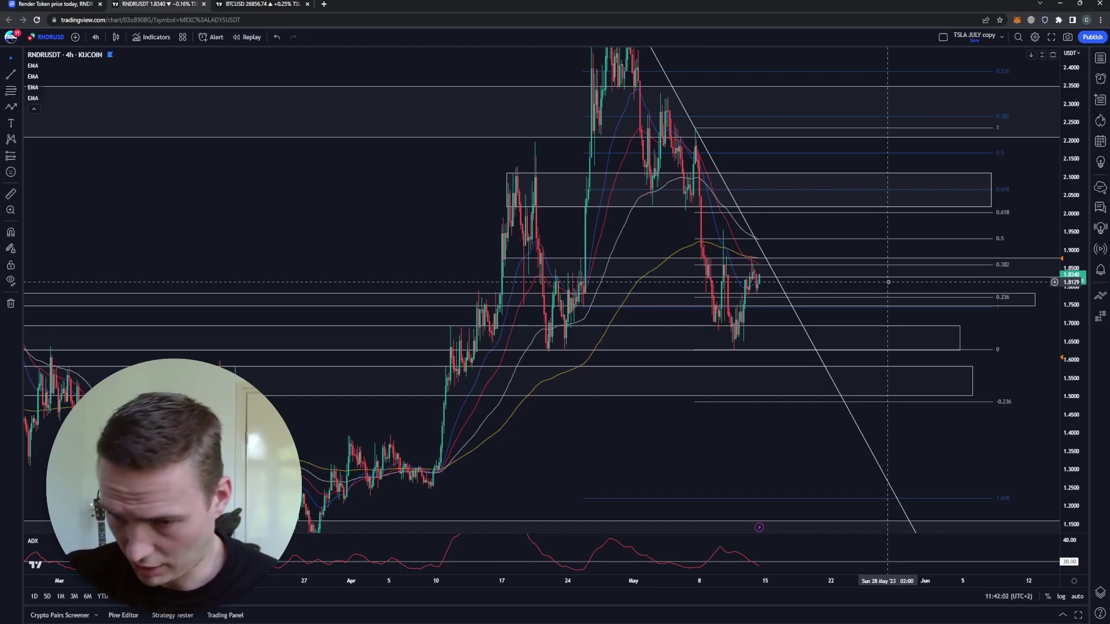
drag(821, 231, 815, 265)
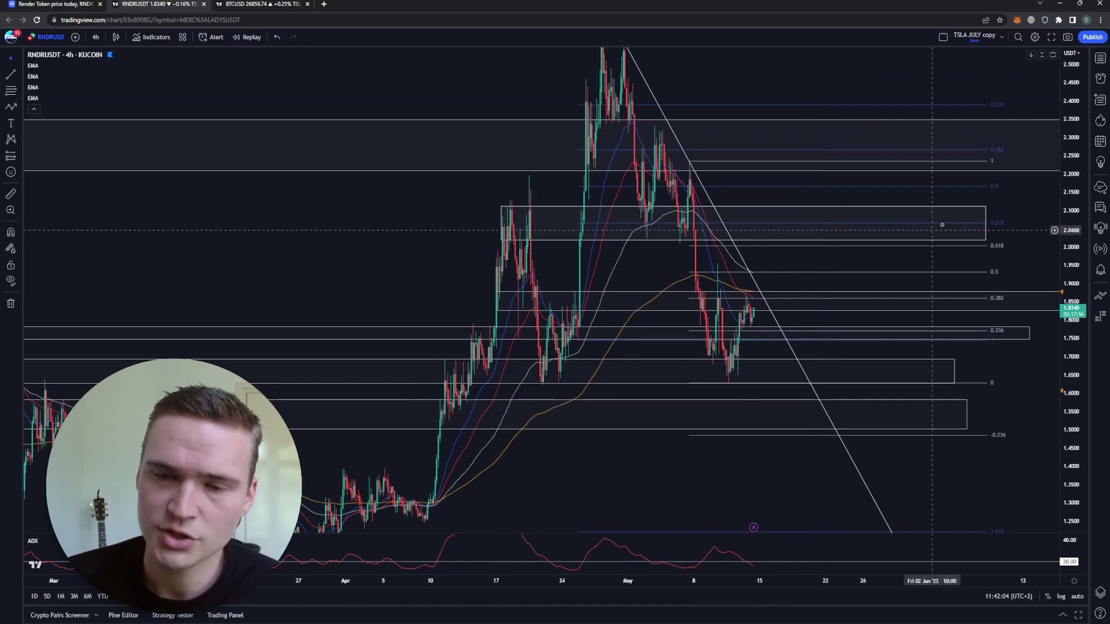
drag(849, 182, 787, 289)
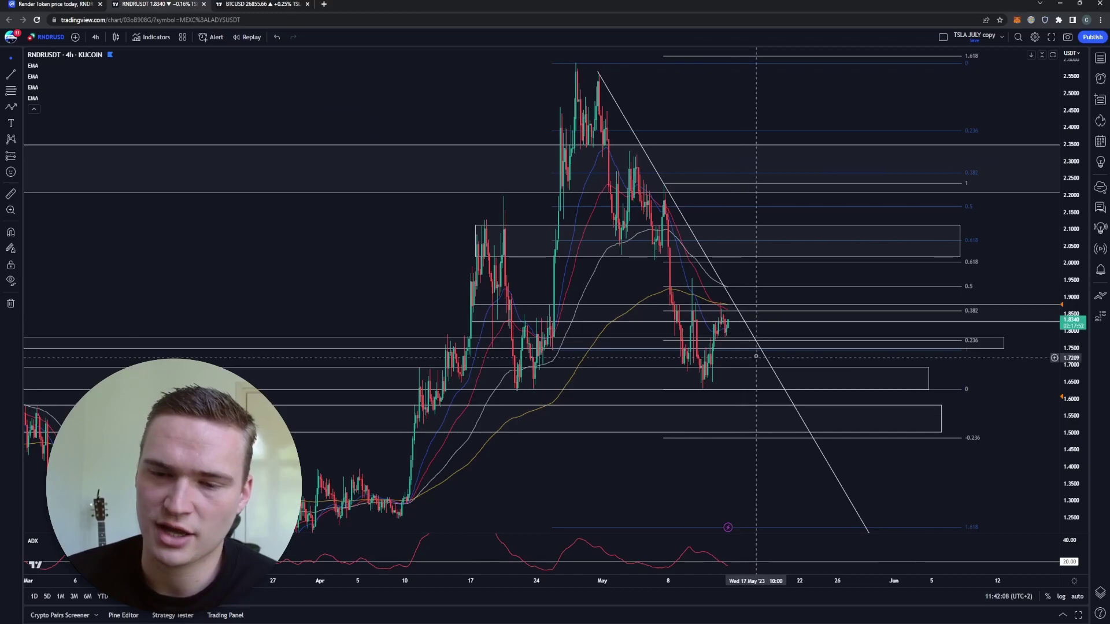
drag(801, 278, 920, 325)
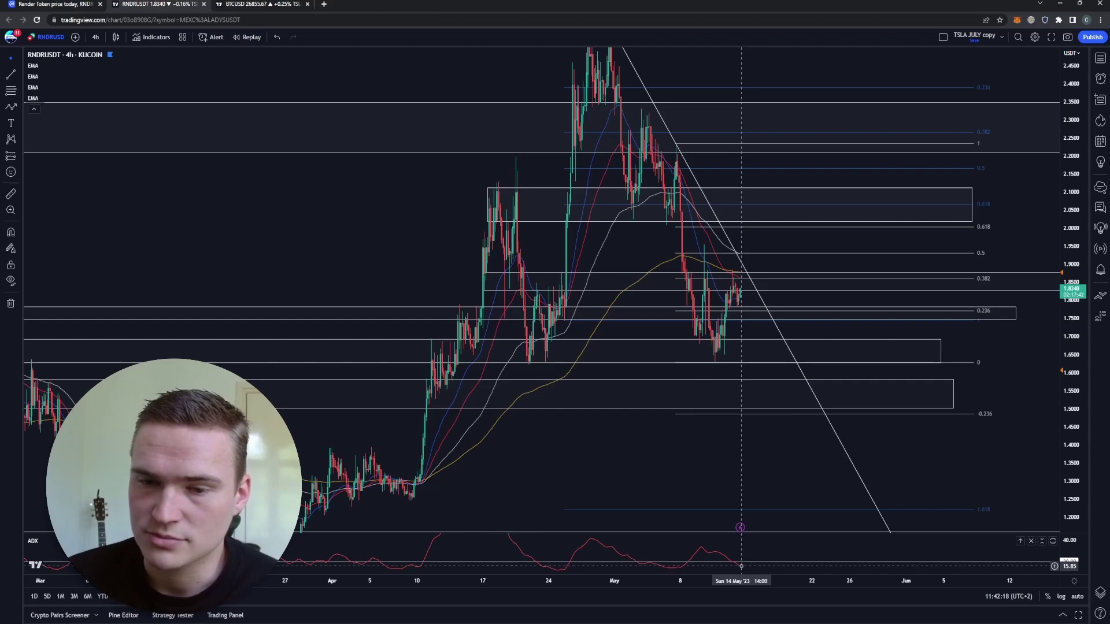
Step: Inspect the EMA line and descending trendline, then switch to the Render Token page
click(719, 243)
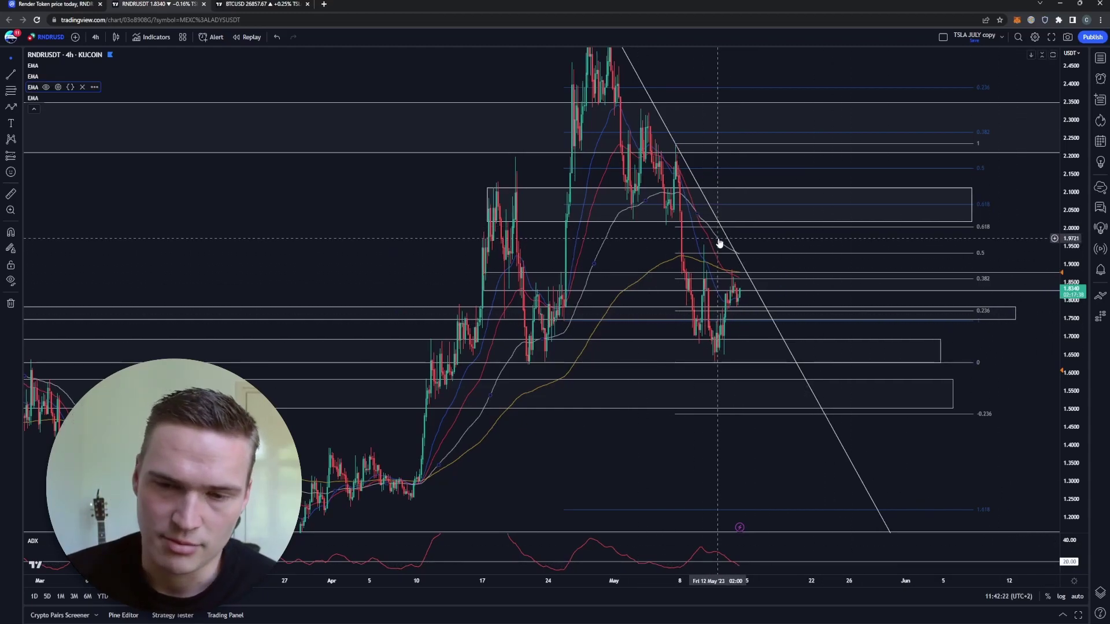
click(733, 248)
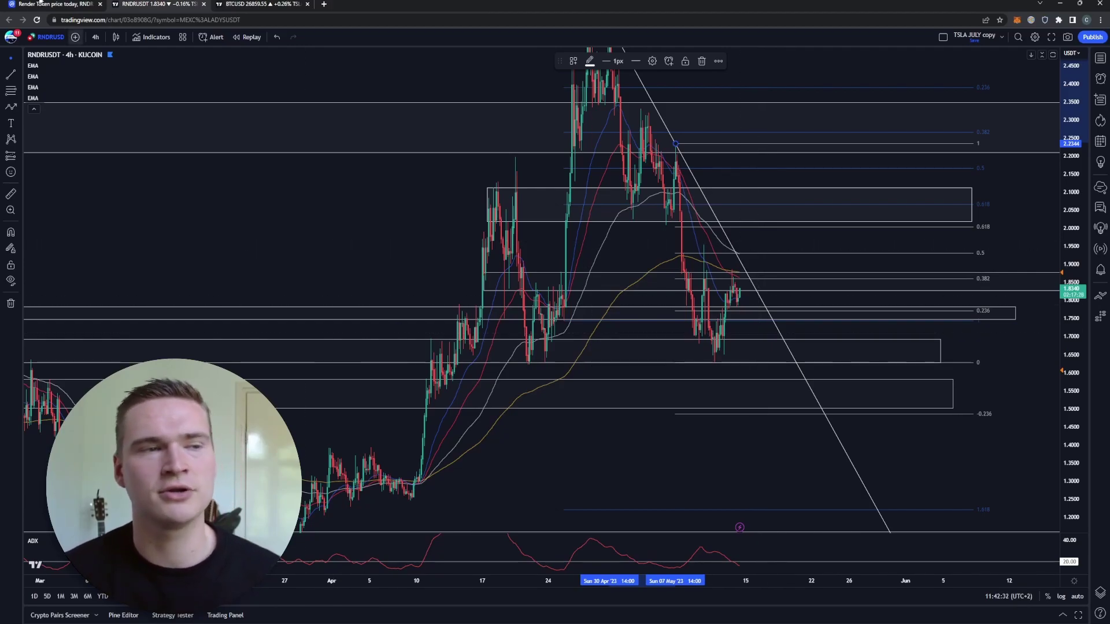
key(ctrl+shift+Tab)
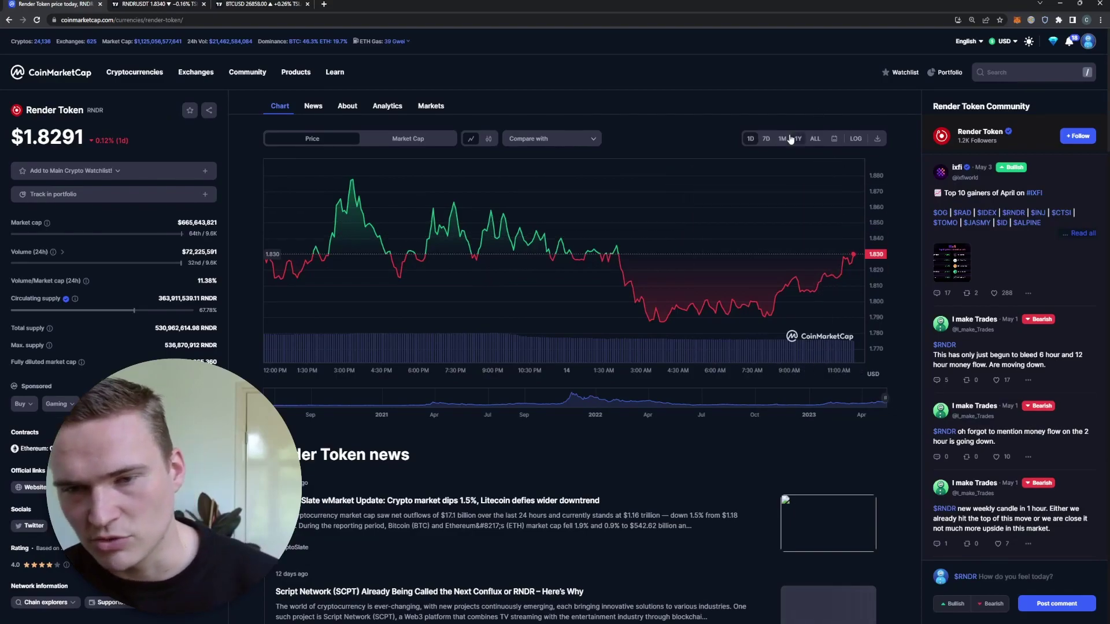
Step: Show Render Token's 7D chart at $1.8314, down 12.01%, then return to the RNDRUSDT chart
click(766, 139)
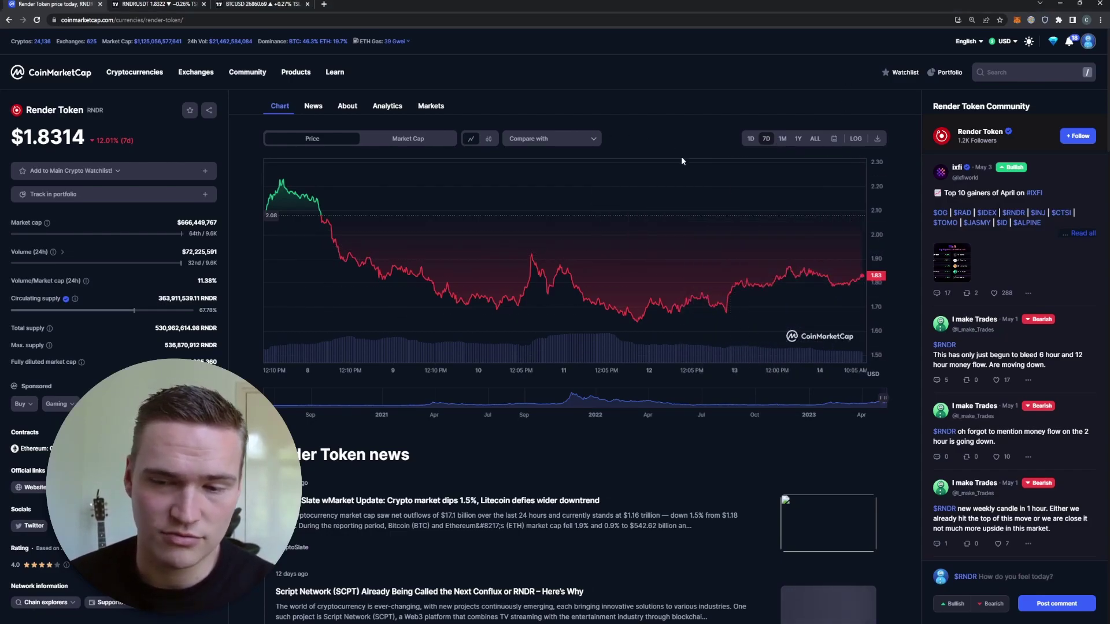
click(174, 4)
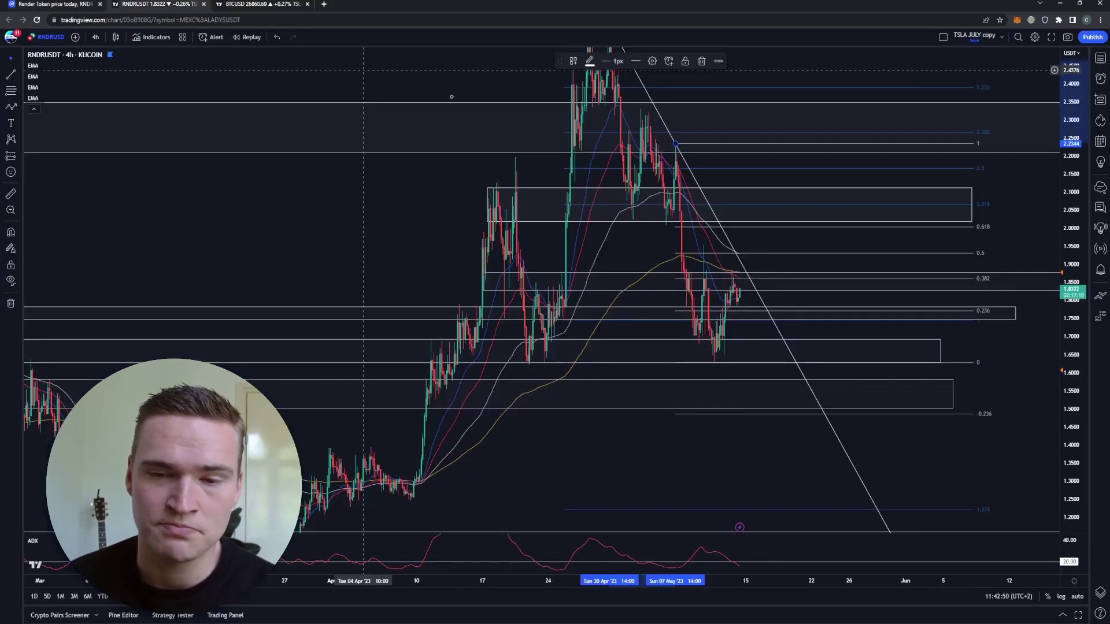
Step: Nudge the RNDRUSDT chart slightly up and right, then switch to the BTCUSD chart
drag(776, 270, 766, 260)
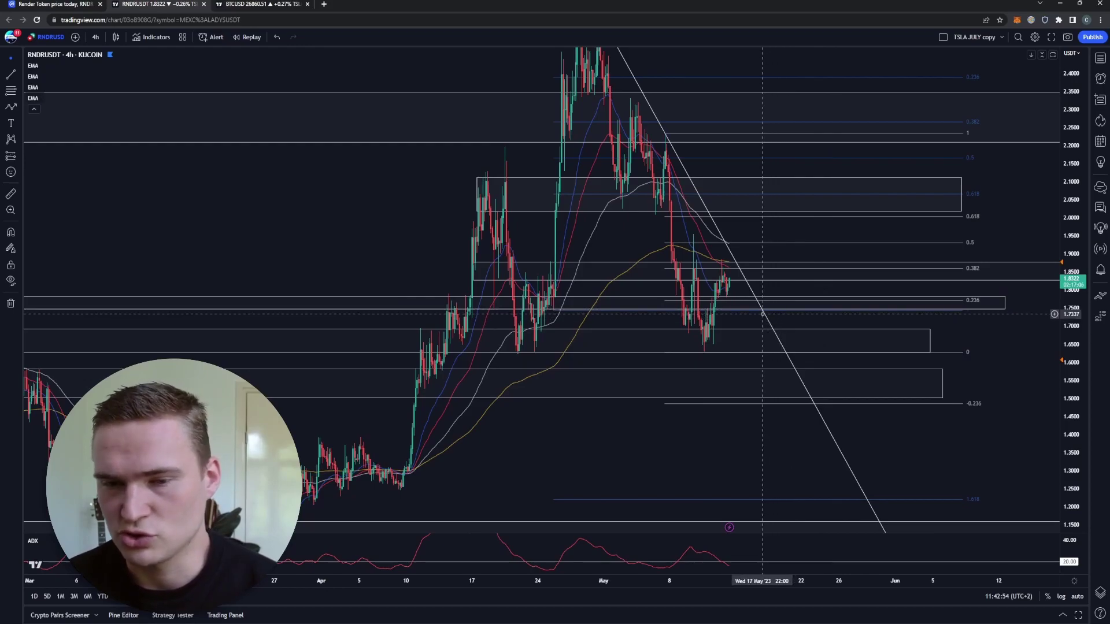
drag(789, 229, 803, 217)
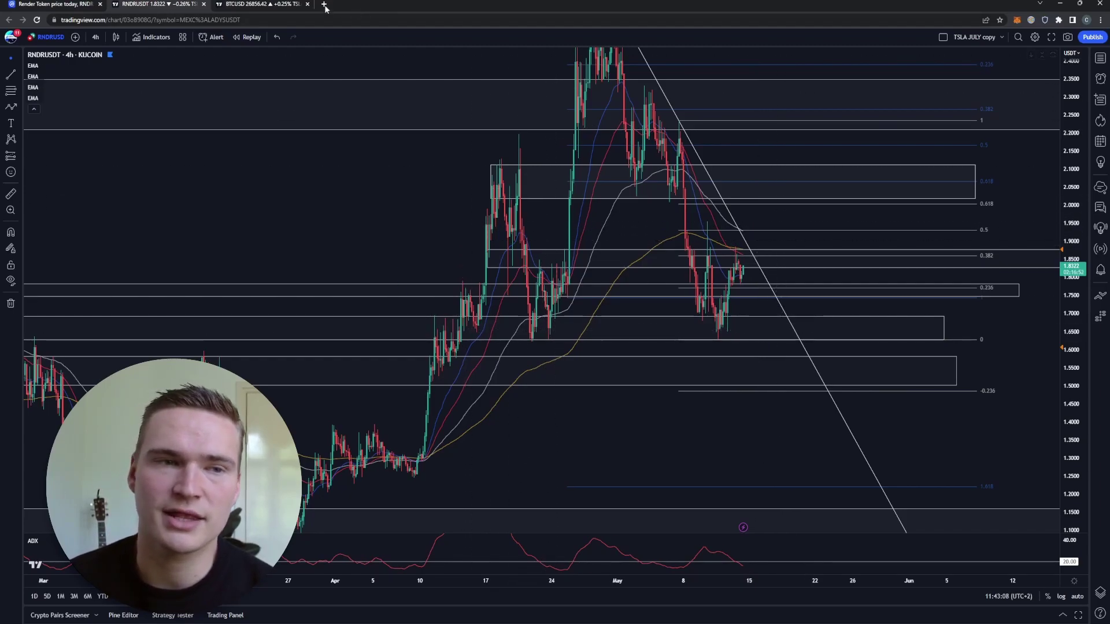
key(ctrl+Tab)
Step: Delete the white up-arrow and zigzag down-arrow paths from the BTCUSD chart
click(699, 379)
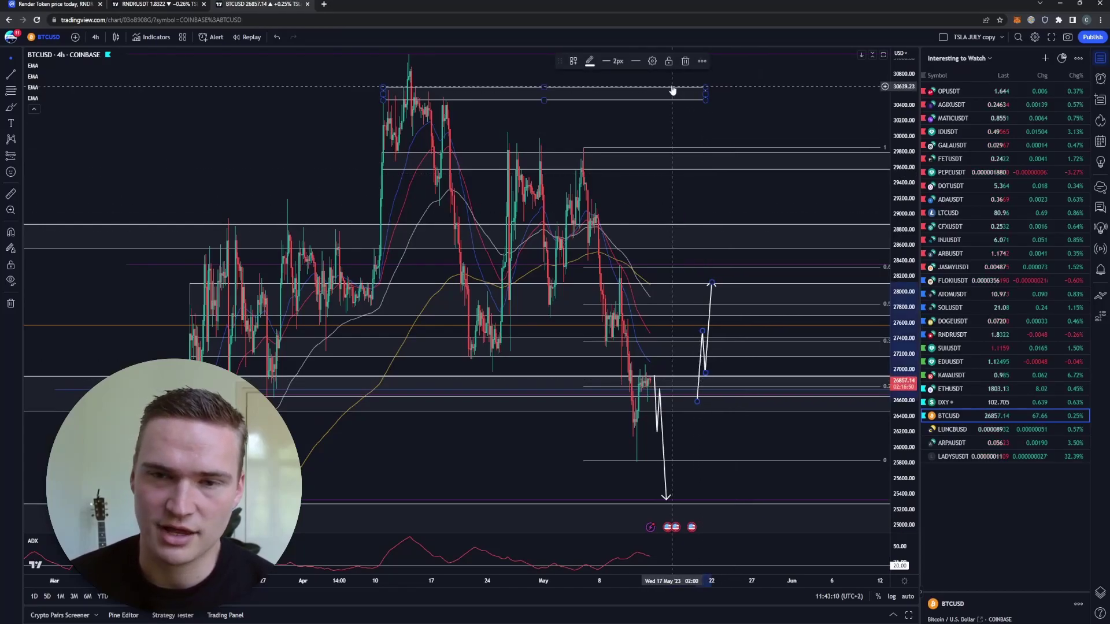
key(Delete)
click(659, 404)
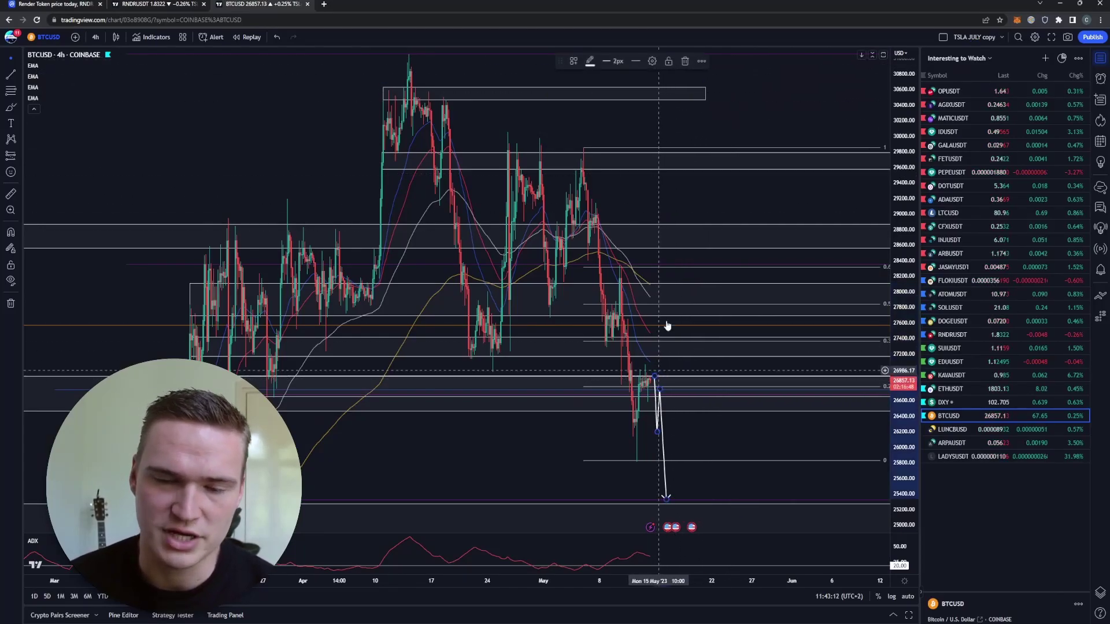
key(Delete)
Step: Hide the watchlist, view the RNDRUSDT chart, then return to BTCUSD
drag(736, 226, 766, 173)
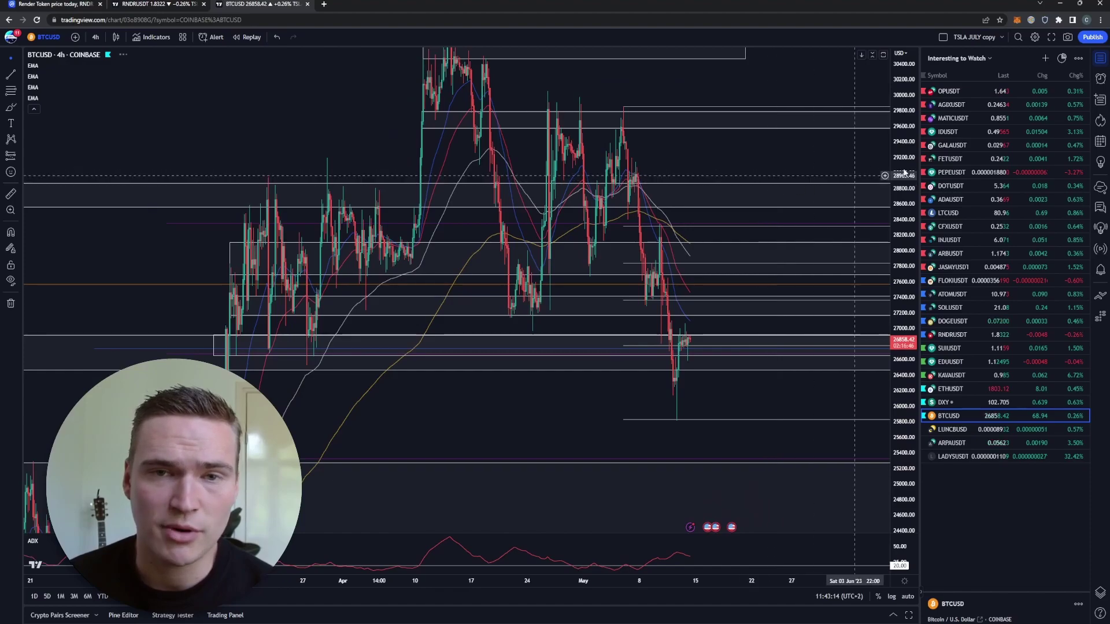
click(1100, 60)
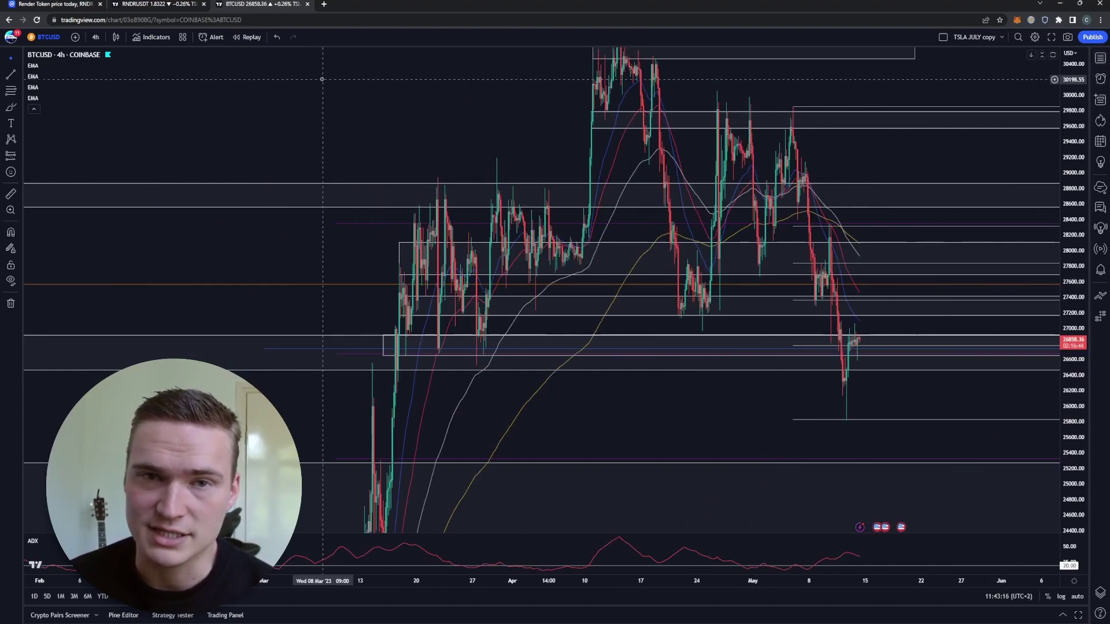
click(175, 3)
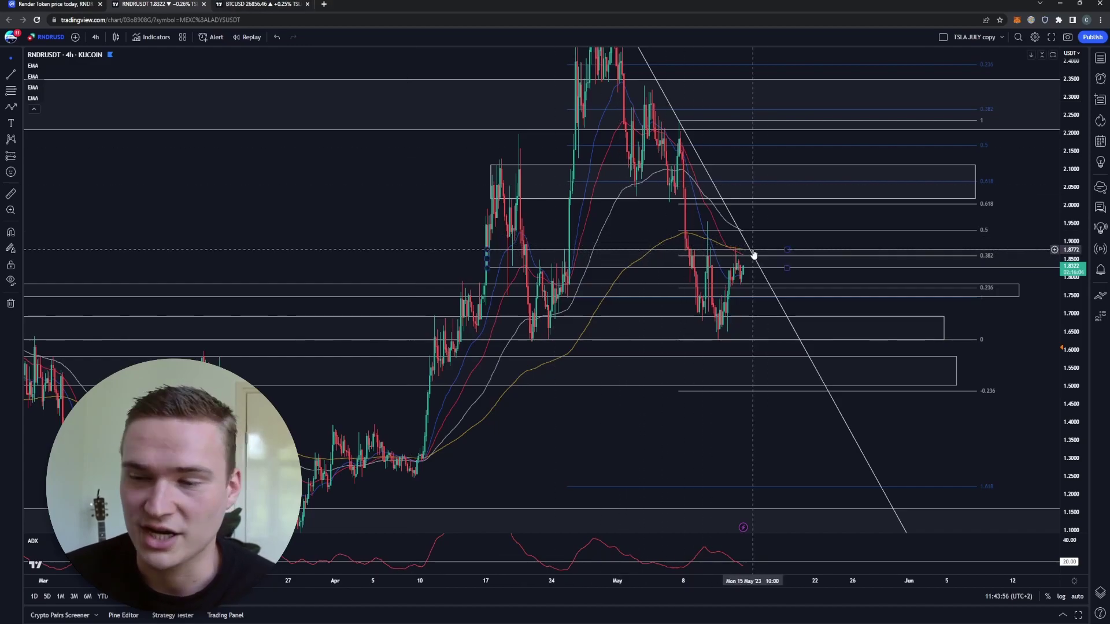
key(ctrl+Tab)
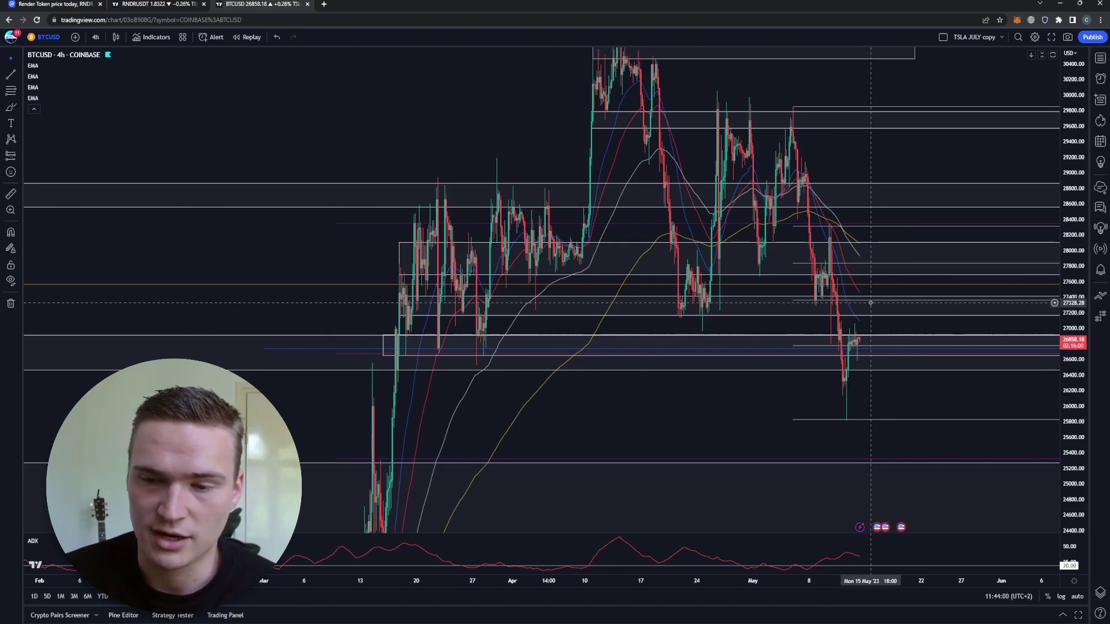
click(188, 4)
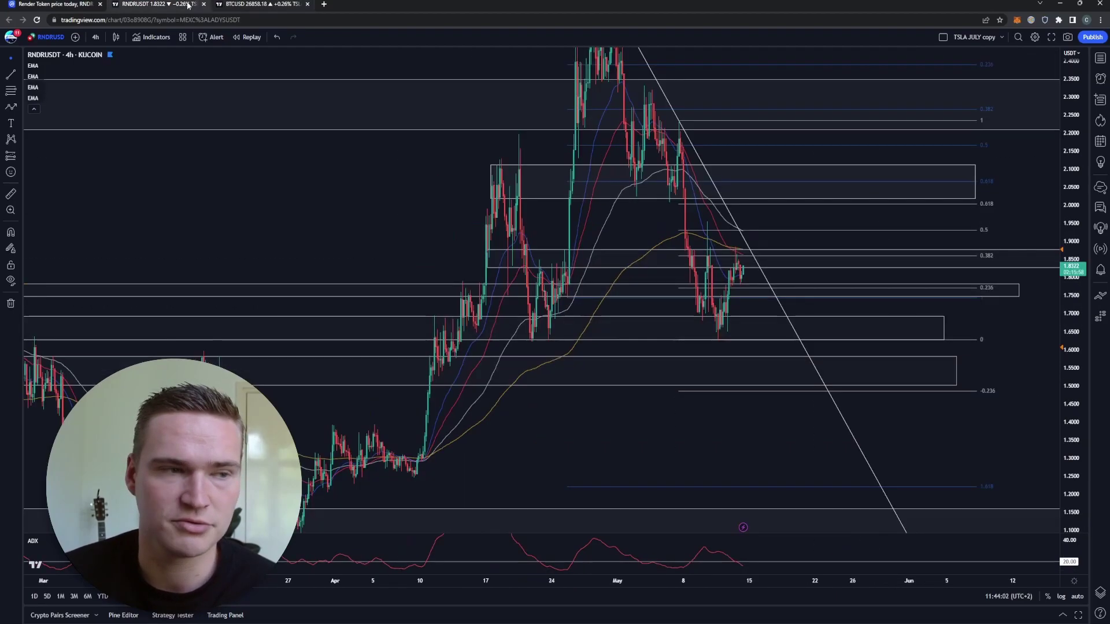
click(11, 106)
click(745, 326)
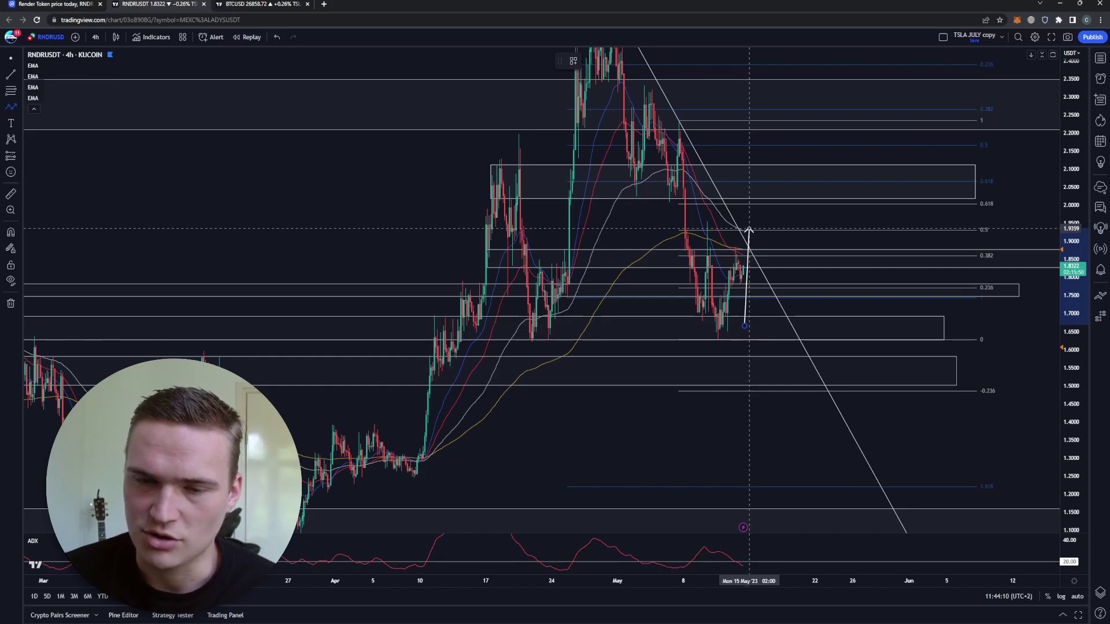
click(749, 230)
click(756, 293)
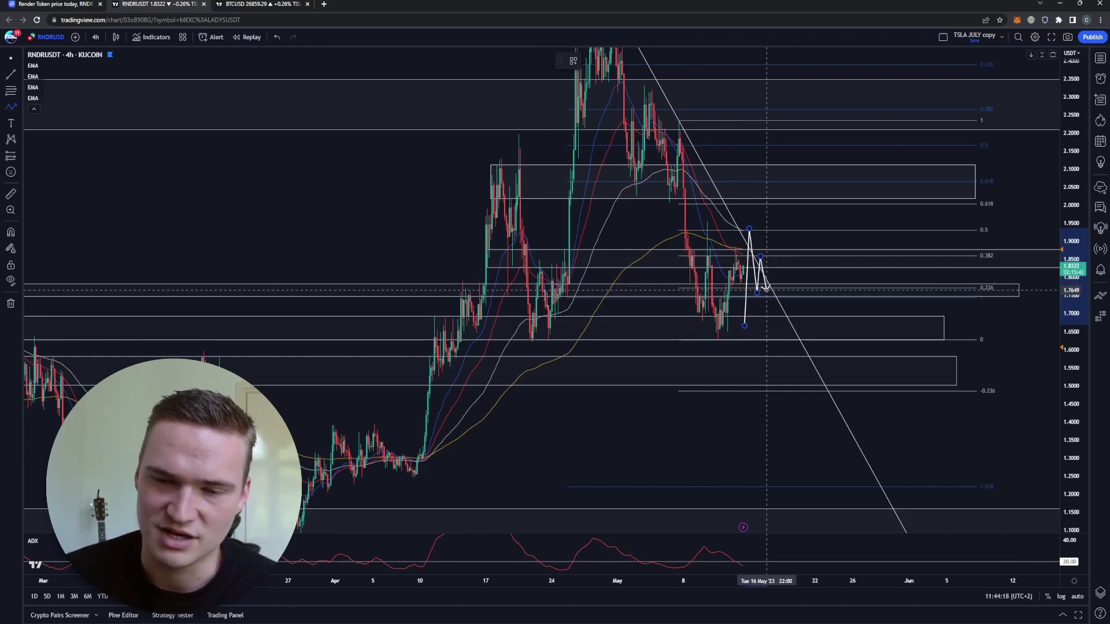
key(ctrl+Tab)
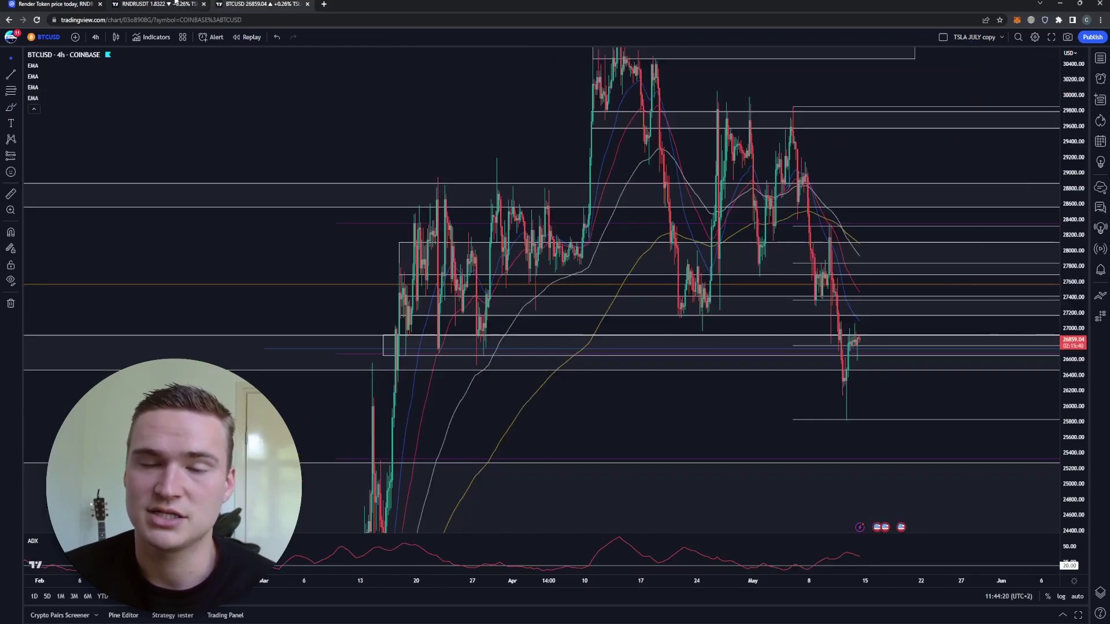
click(176, 3)
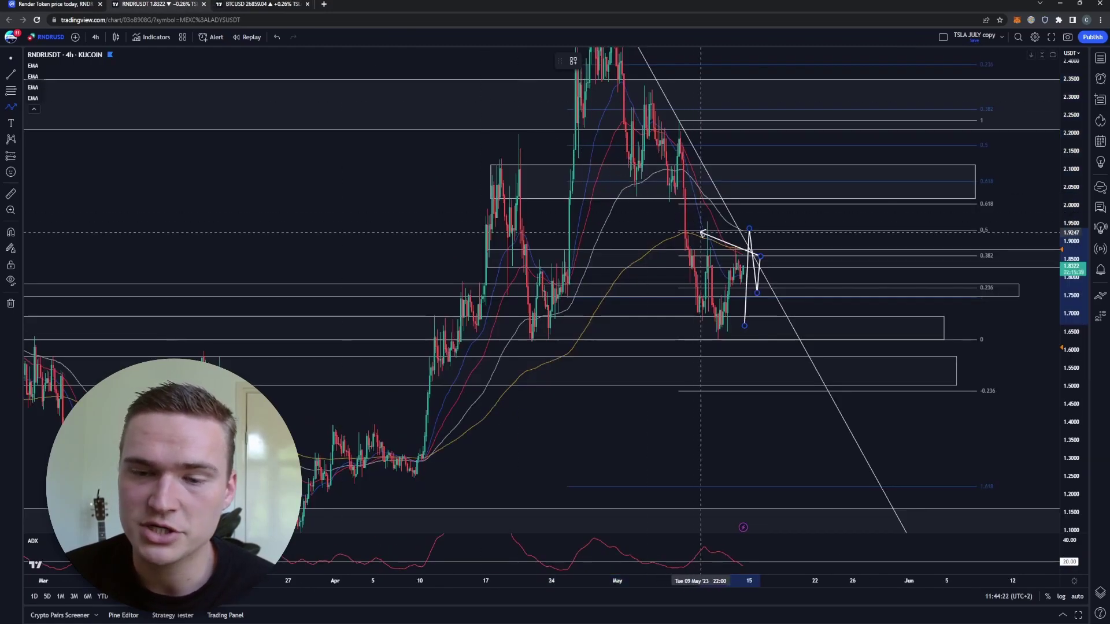
click(766, 290)
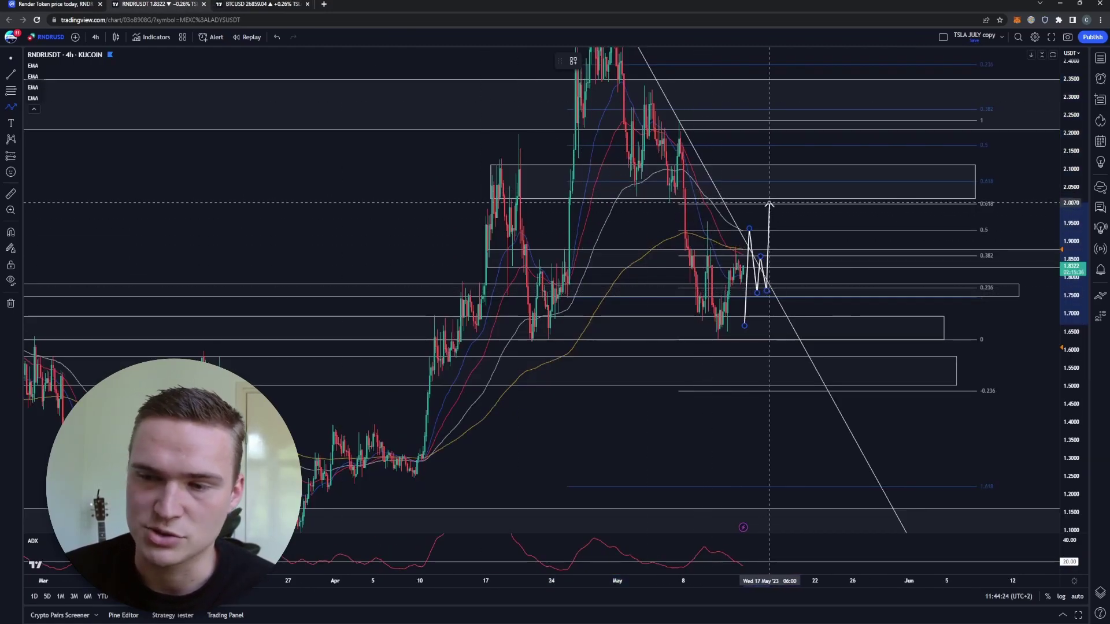
double_click(771, 183)
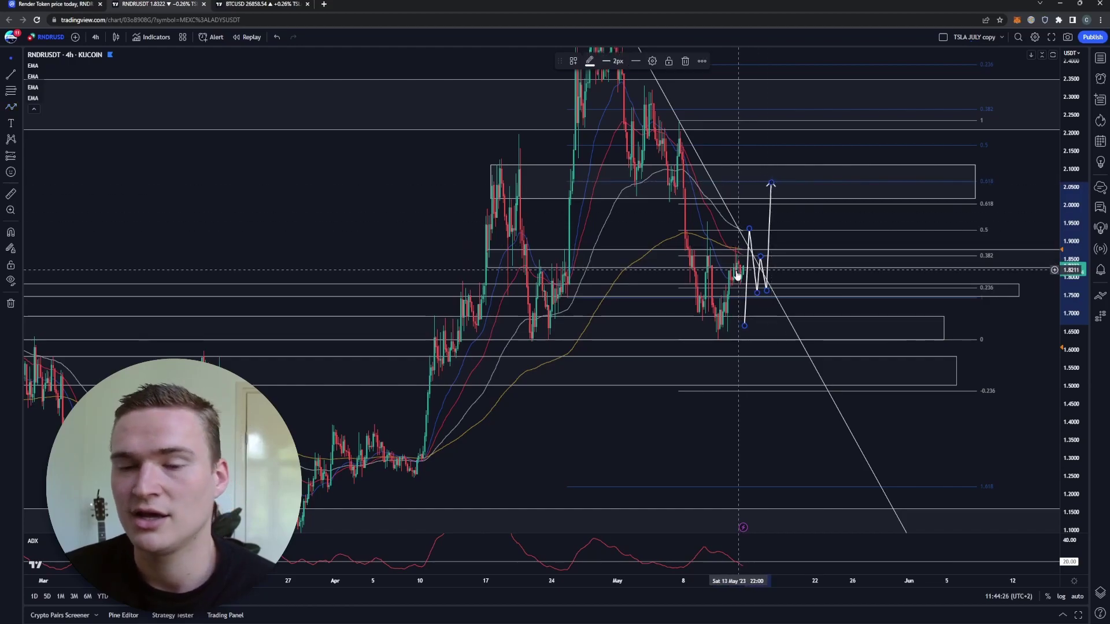
key(ctrl+Tab)
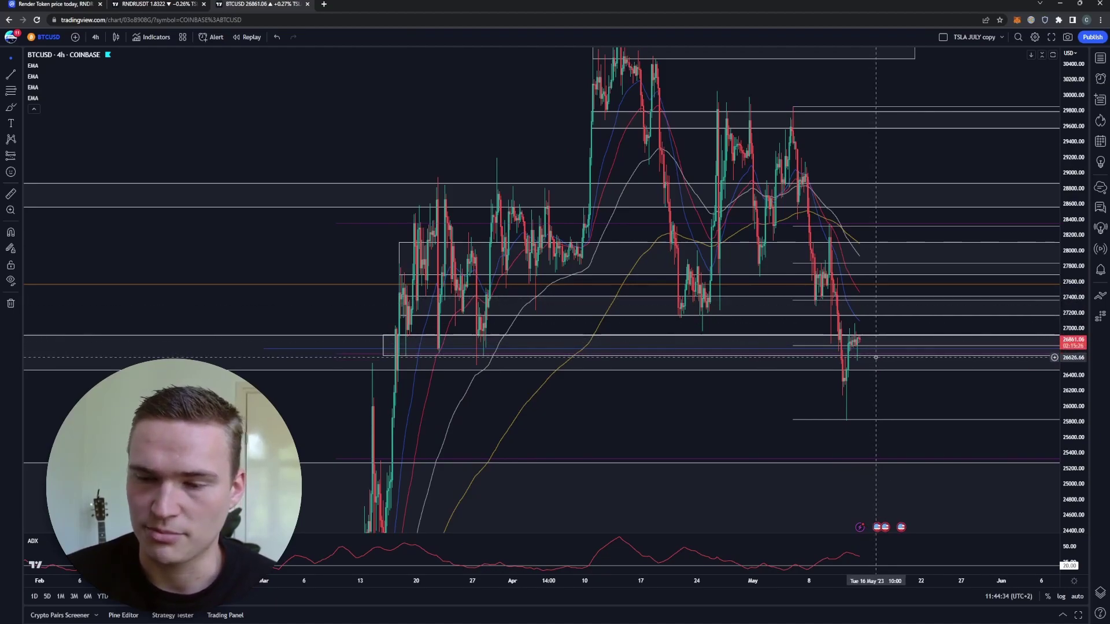
key(ctrl+shift+Tab)
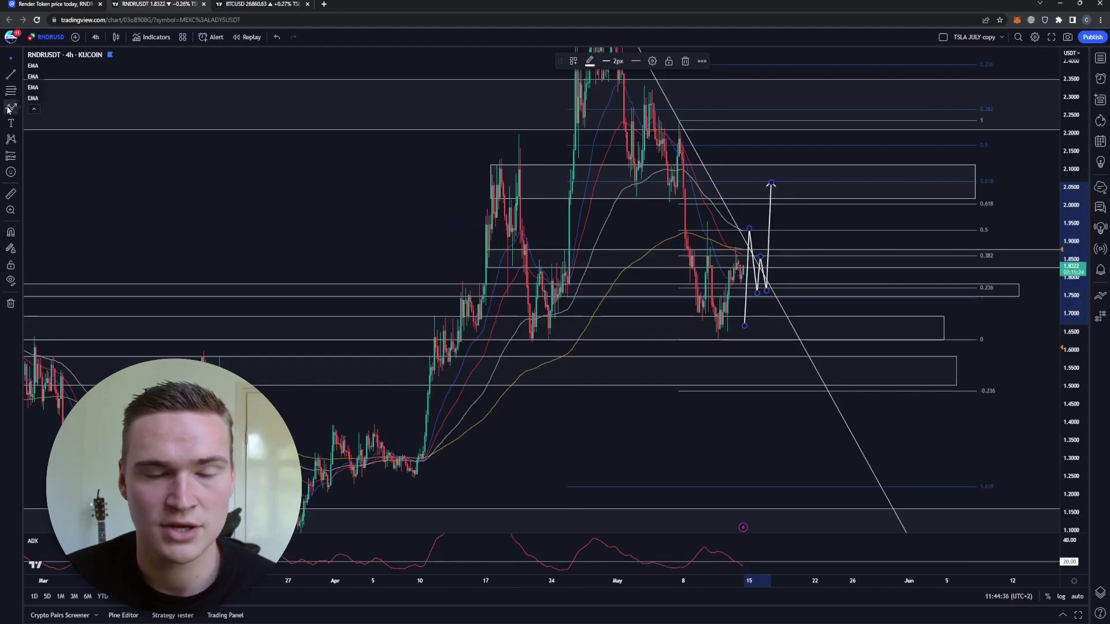
click(8, 107)
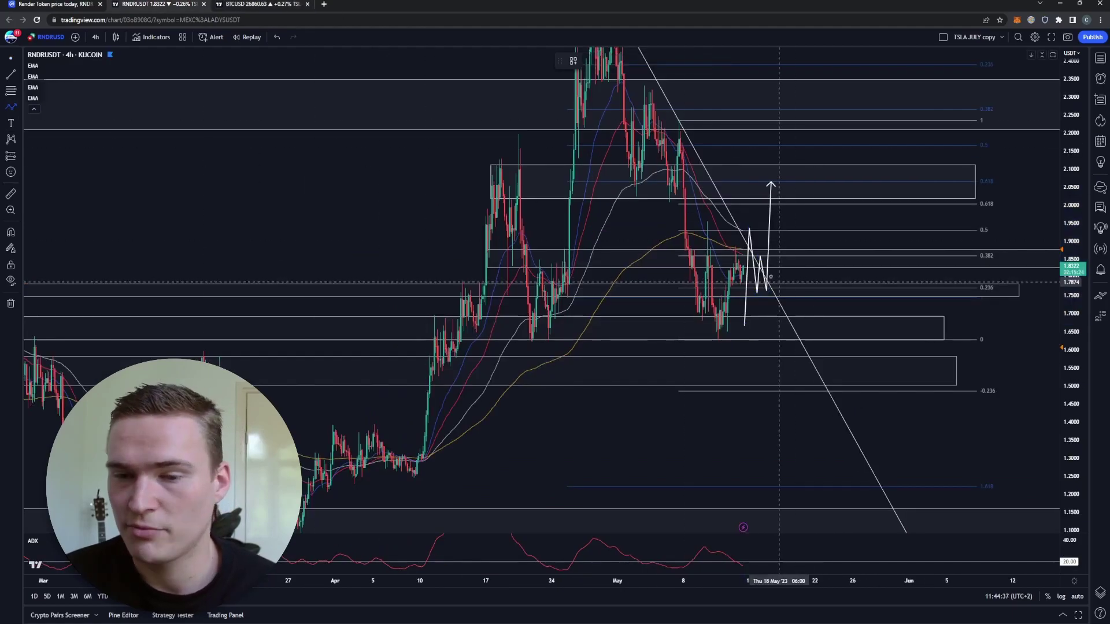
click(749, 232)
click(764, 334)
double_click(768, 291)
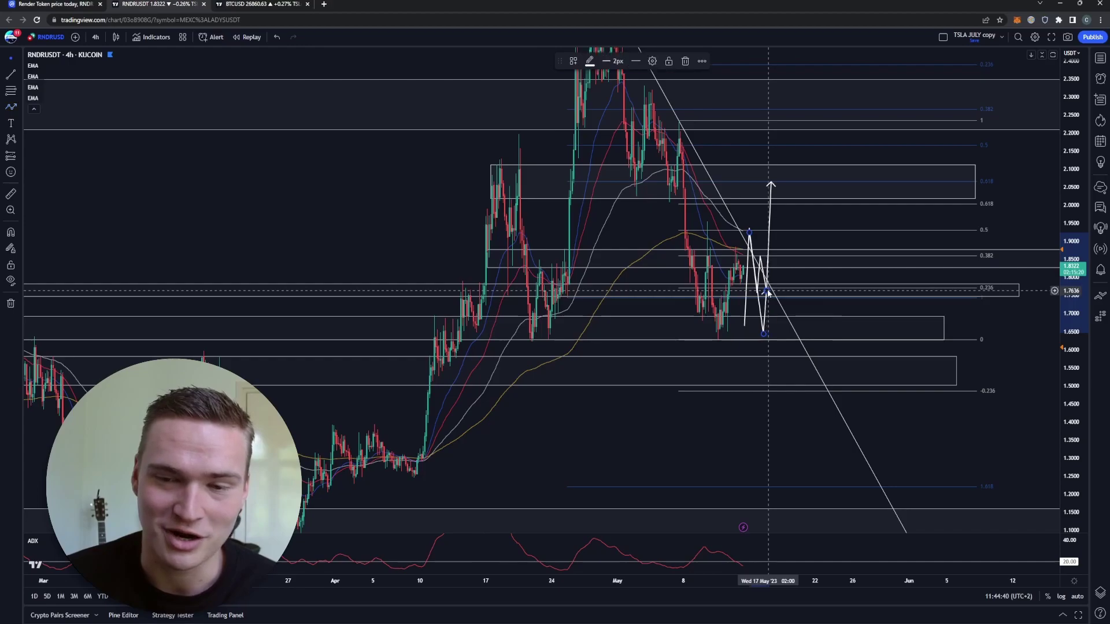
key(ctrl+z)
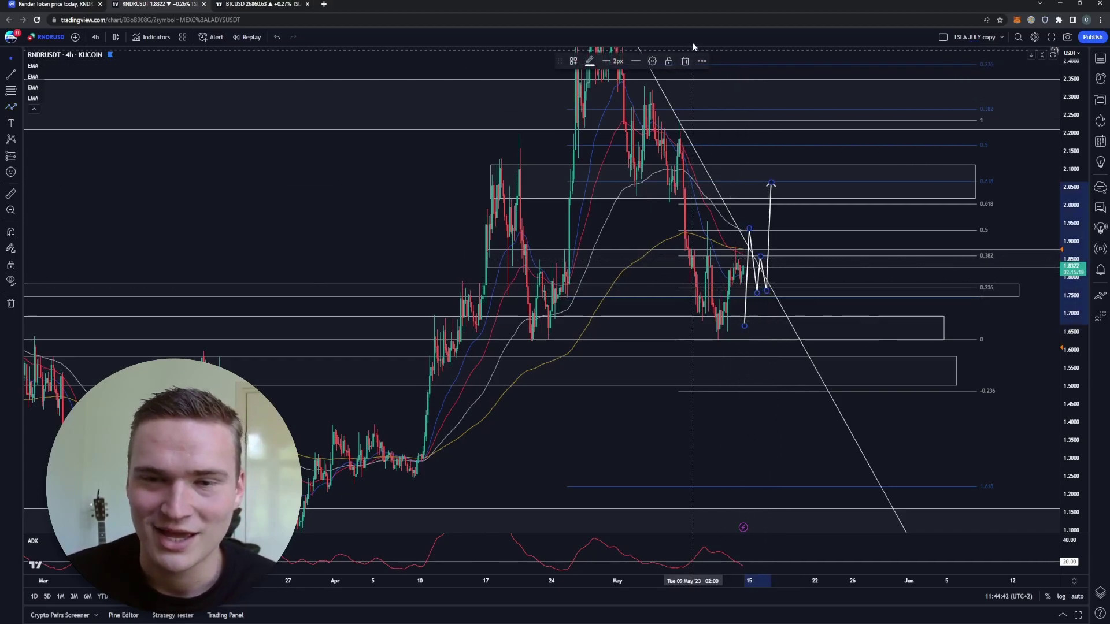
click(685, 61)
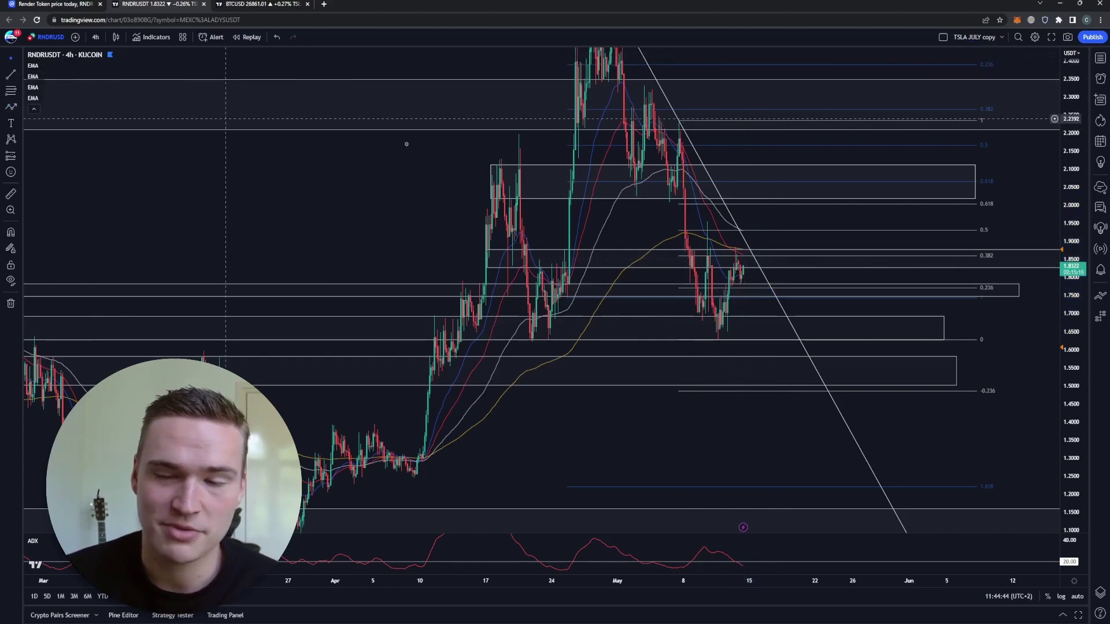
Step: Draw a zigzag path from the trendline at 1.86, bouncing between 1.65 and 1.77, ending near 1.55
click(11, 107)
click(749, 252)
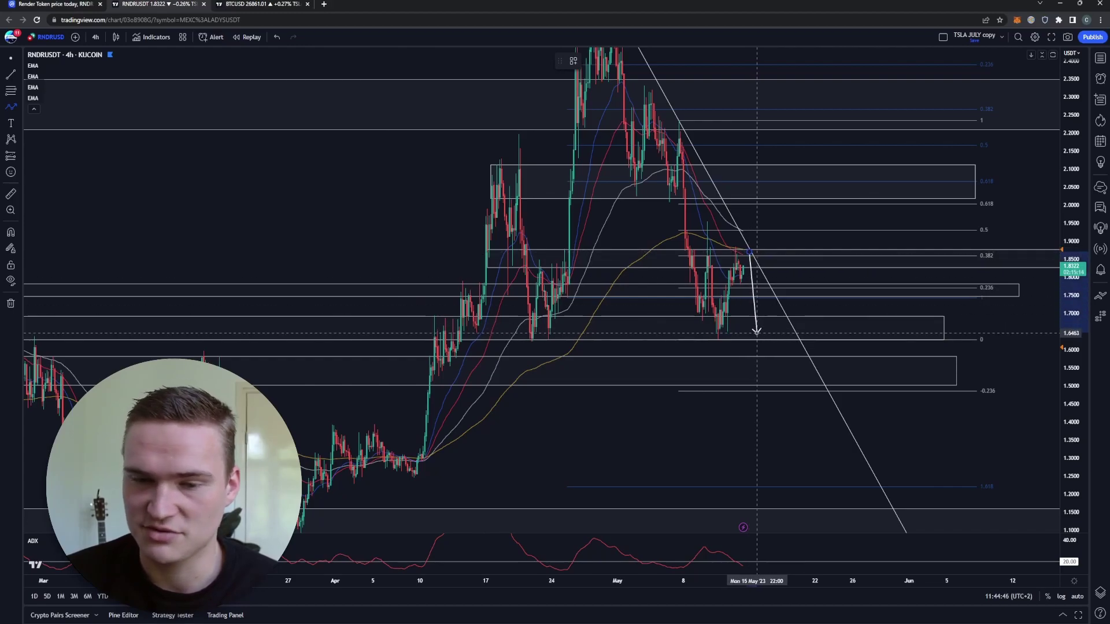
click(757, 333)
click(761, 286)
click(768, 330)
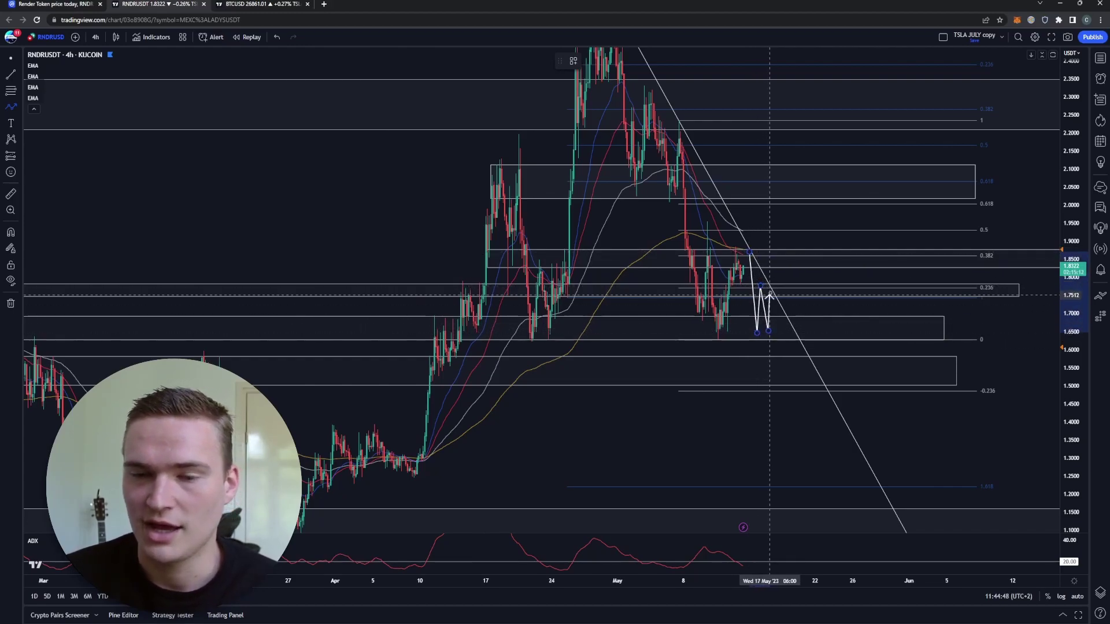
click(770, 287)
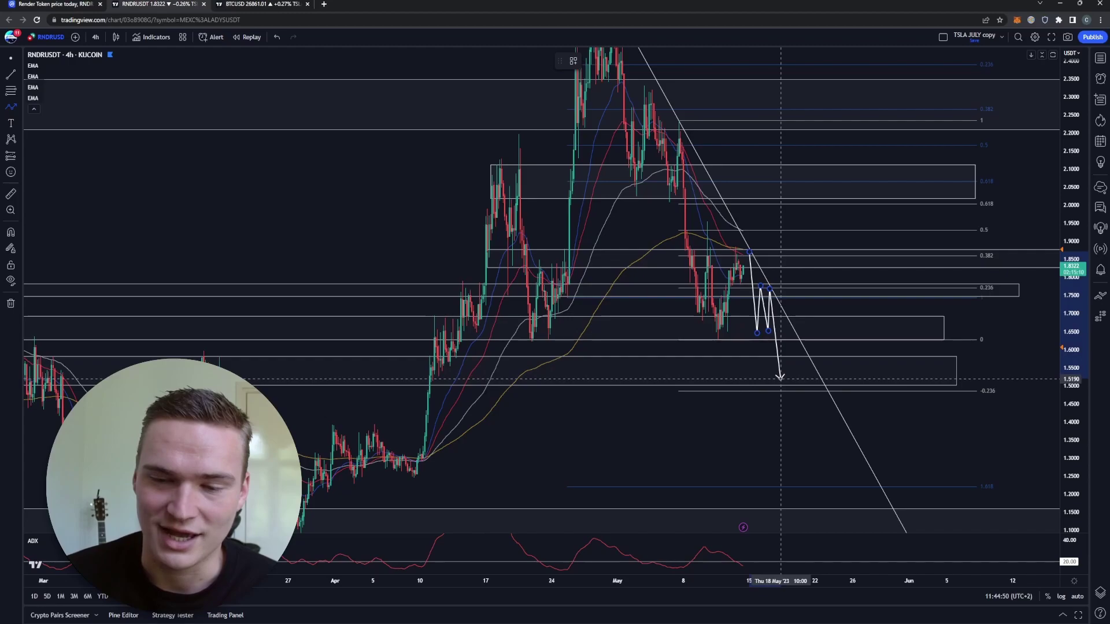
double_click(780, 379)
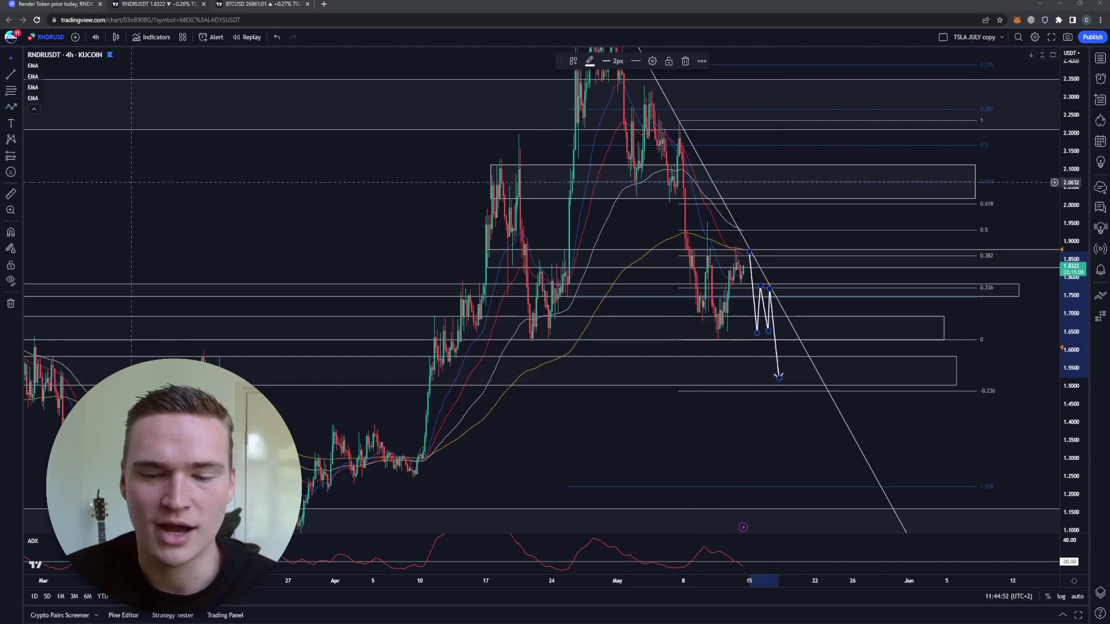
click(694, 190)
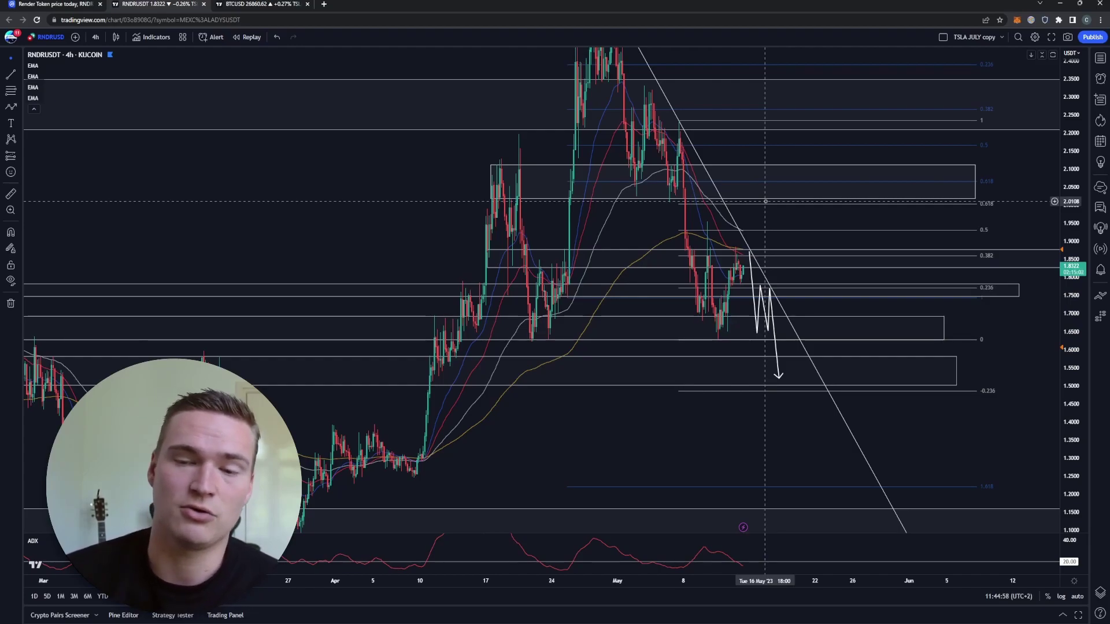
scroll(785, 242, right, 1)
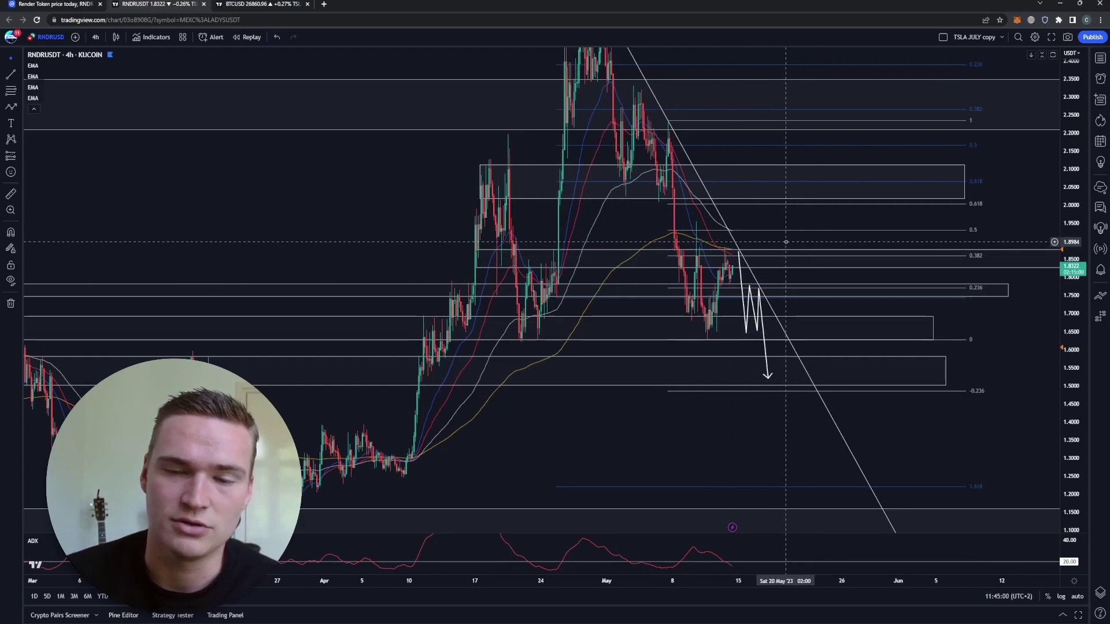